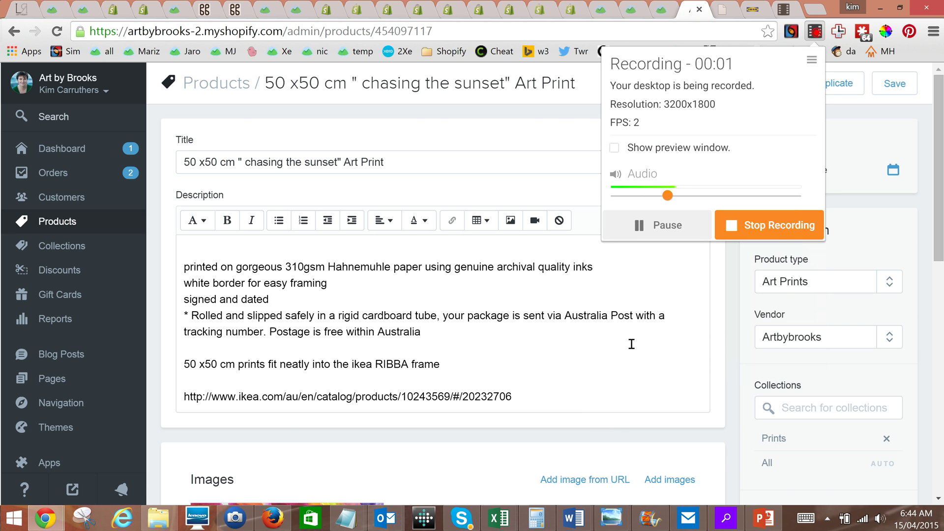
# Step: Dismiss the popup and scroll down to the Variants card showing the $145.00 variant
pyautogui.click(428, 302)
pyautogui.scroll(-7, 599, 248)
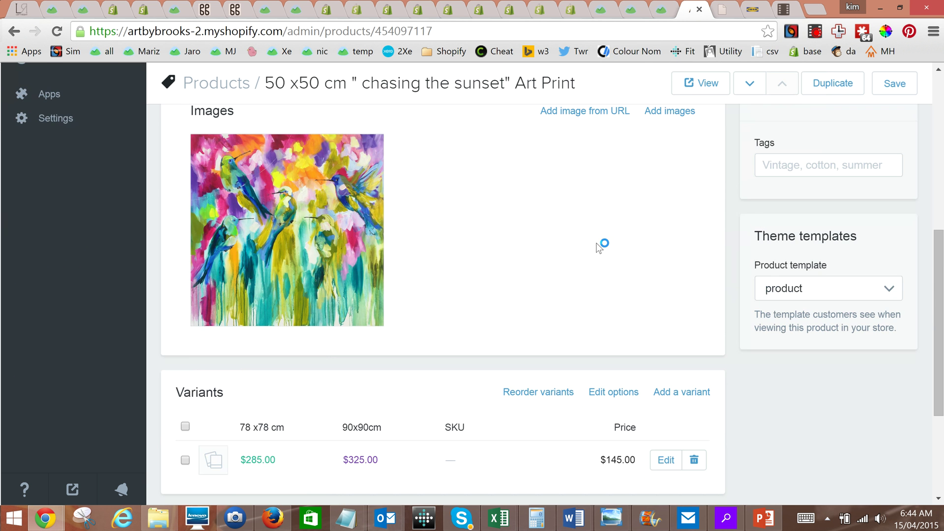
pyautogui.scroll(-4, 599, 246)
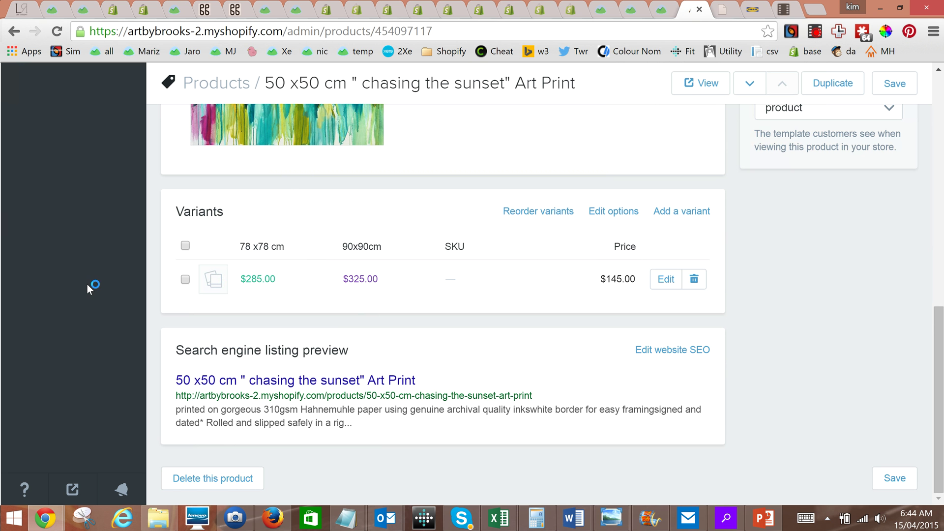
# Step: Replace the 90x90cm and 78 x78 cm options with one Size option valued Small, and save
pyautogui.click(620, 215)
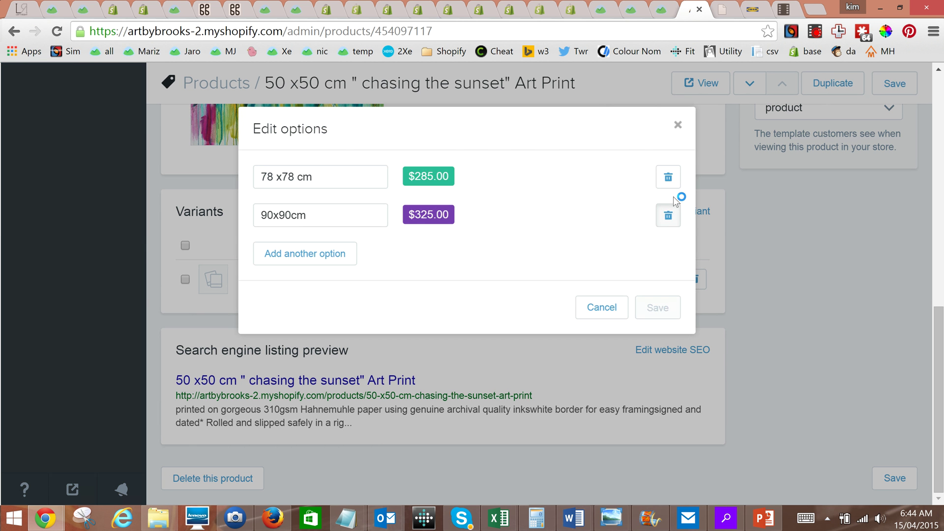
pyautogui.click(668, 213)
pyautogui.click(317, 216)
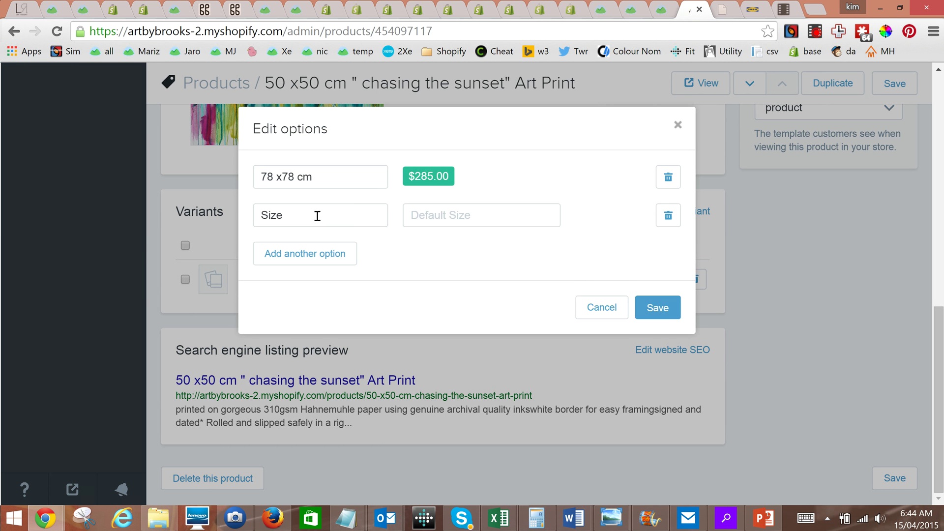
pyautogui.doubleClick(317, 216)
pyautogui.click(452, 214)
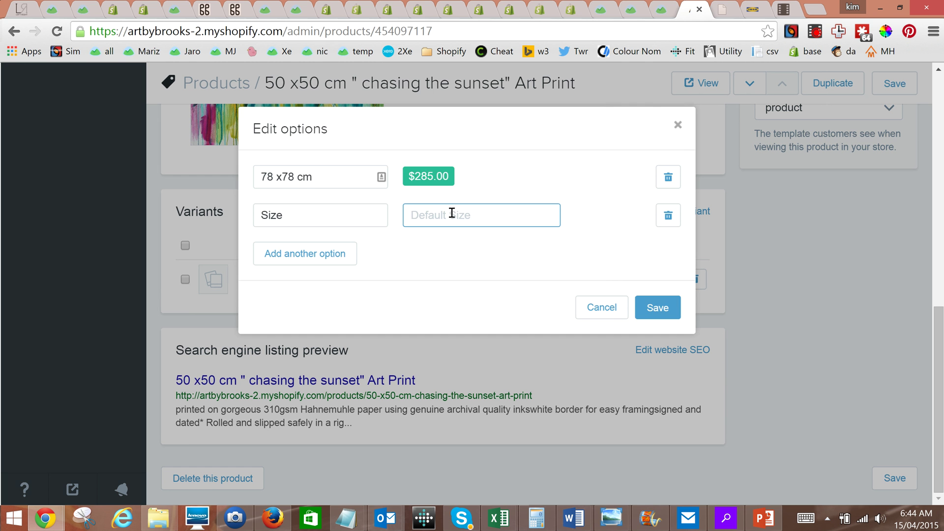
pyautogui.write('Small')
pyautogui.click(671, 182)
pyautogui.click(667, 284)
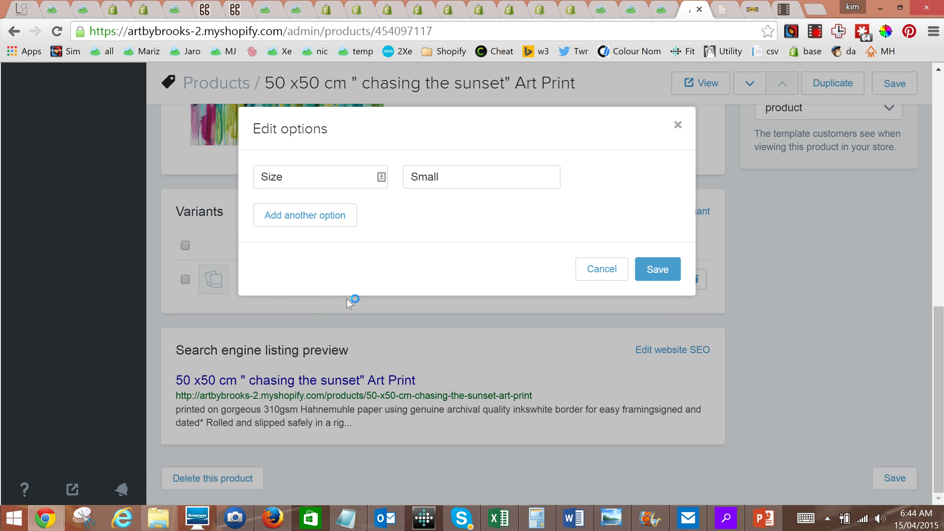
pyautogui.click(668, 274)
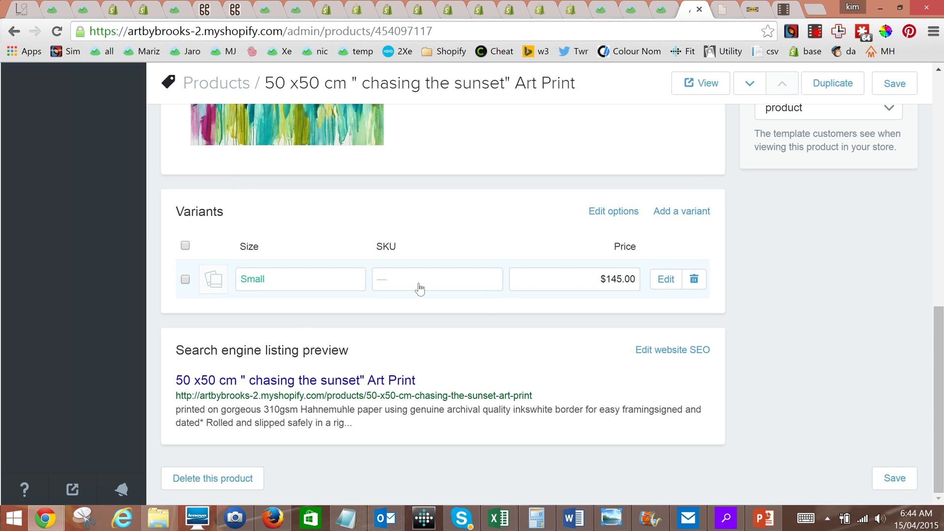
# Step: Change the Size value from Small to '50 x 50 cm', pasted from the spreadsheet, and save
pyautogui.click(297, 275)
pyautogui.click(298, 278)
pyautogui.moveTo(297, 278); pyautogui.dragTo(213, 280)
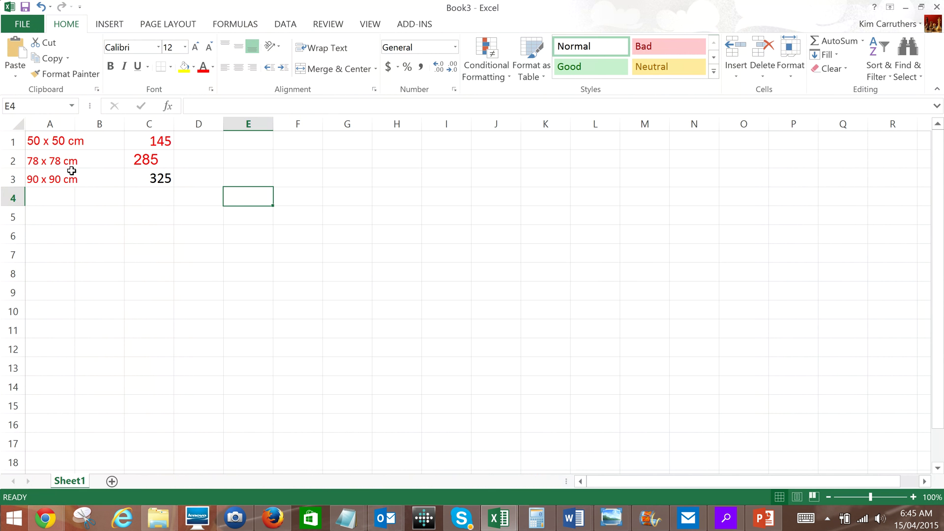
pyautogui.click(47, 148)
pyautogui.hotkey('ctrl', 'c')
pyautogui.hotkey('alt', 'Tab')
pyautogui.hotkey('ctrl', 'v')
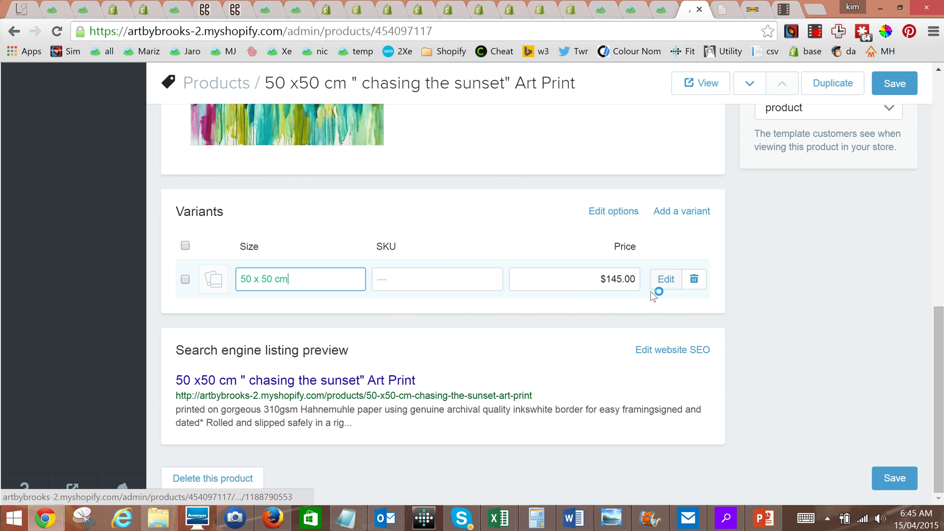
pyautogui.press('Return')
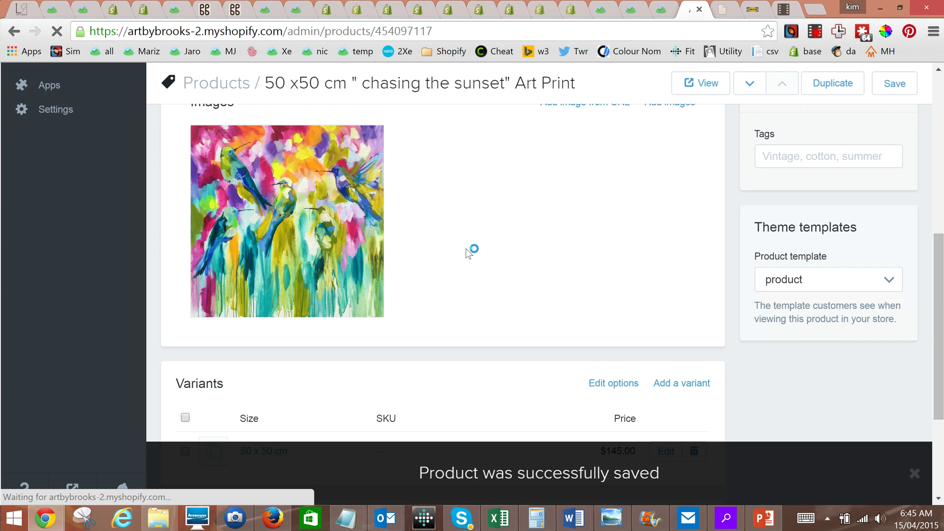
# Step: Reopen and cancel the options editor, then open the 50 x 50 cm variant's detail page
pyautogui.click(623, 212)
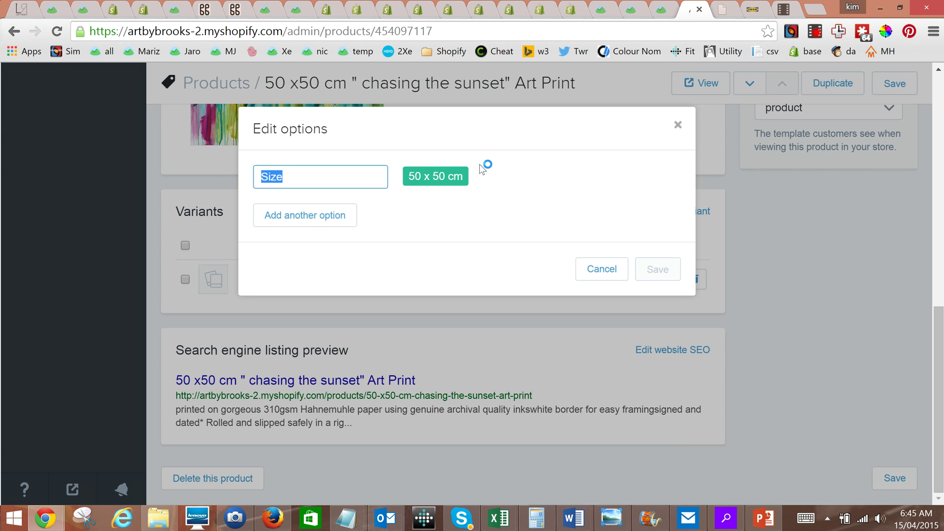
pyautogui.click(597, 274)
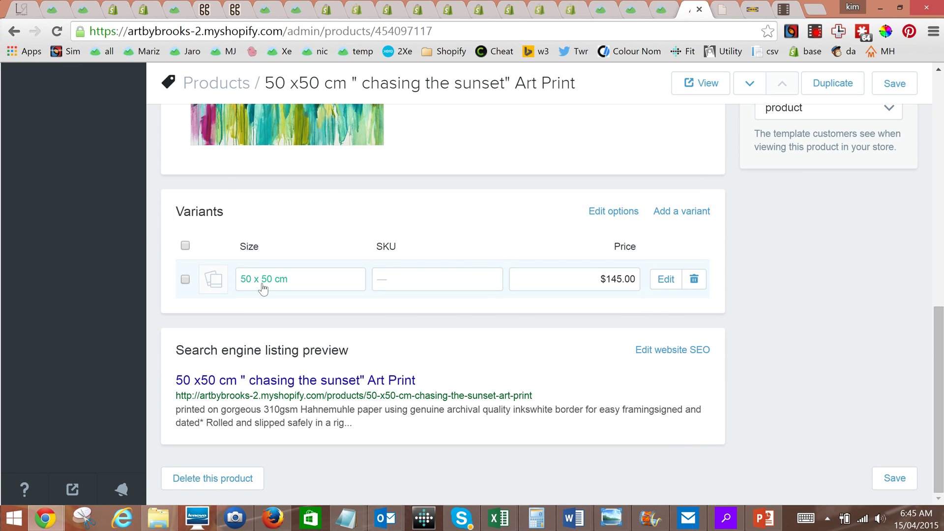
pyautogui.click(664, 280)
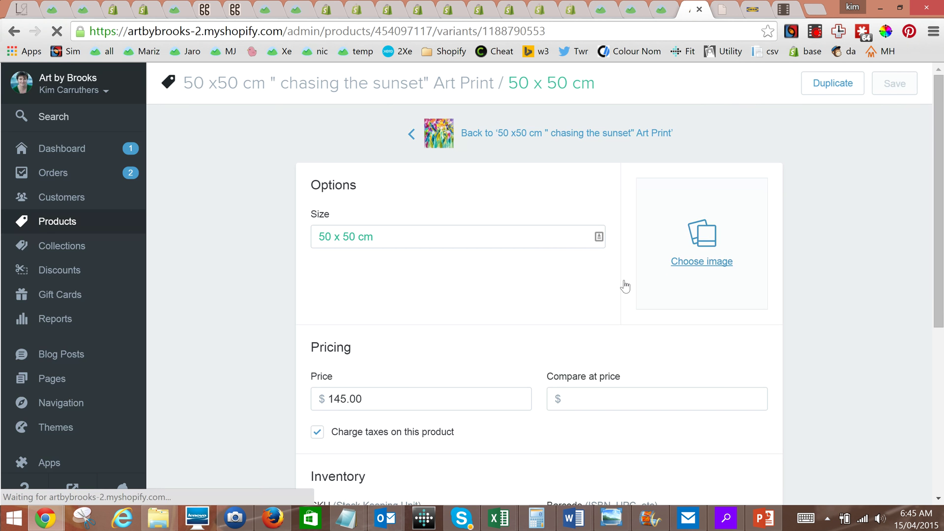
# Step: Save the 50 x 50 cm variant's details and go back to the Chasing the sunset product page
pyautogui.scroll(-2, 355, 298)
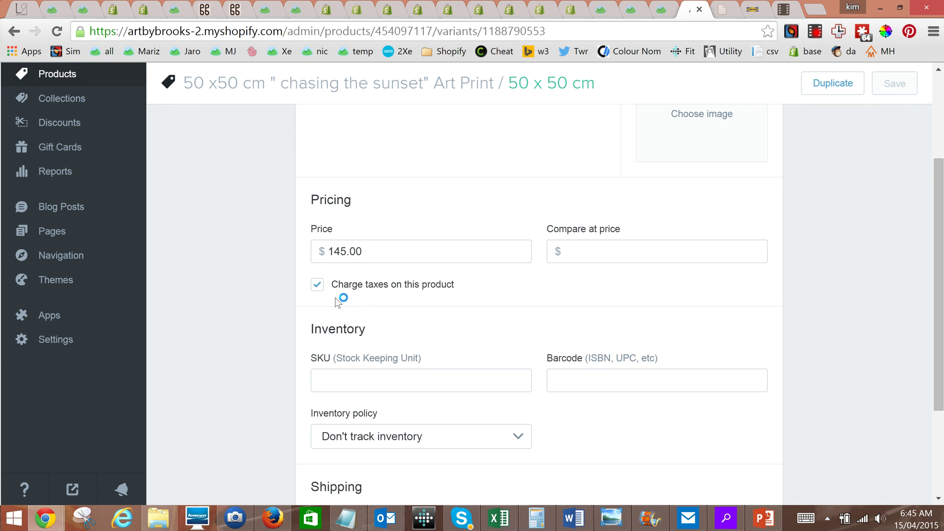
pyautogui.scroll(-2, 392, 285)
pyautogui.scroll(-2, 392, 290)
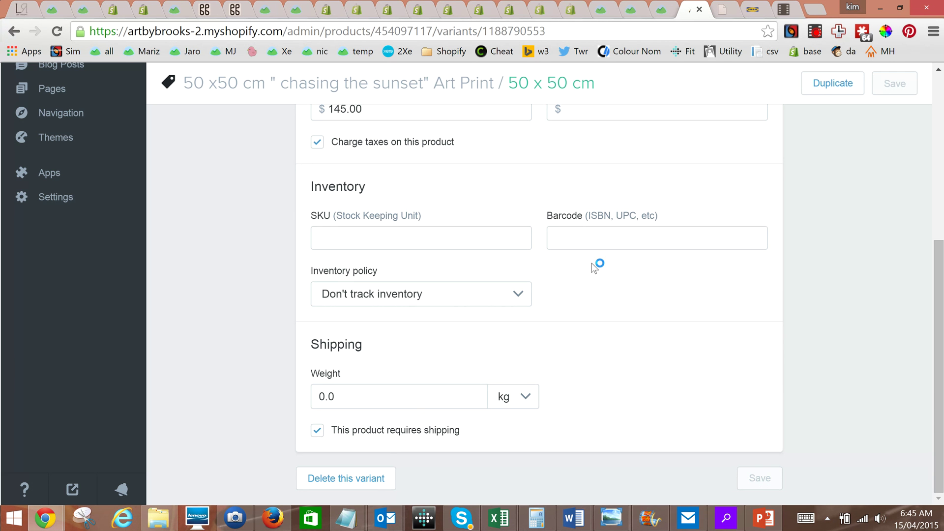
pyautogui.click(592, 235)
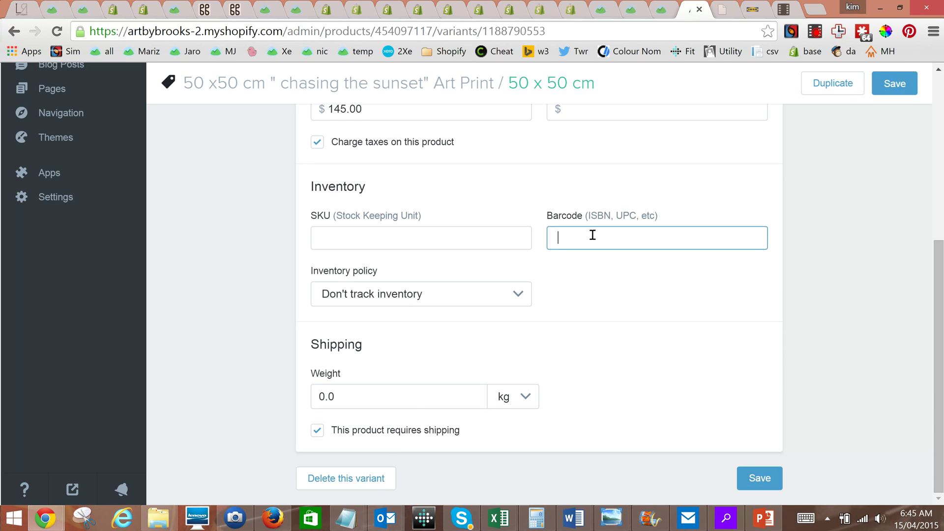
pyautogui.click(758, 483)
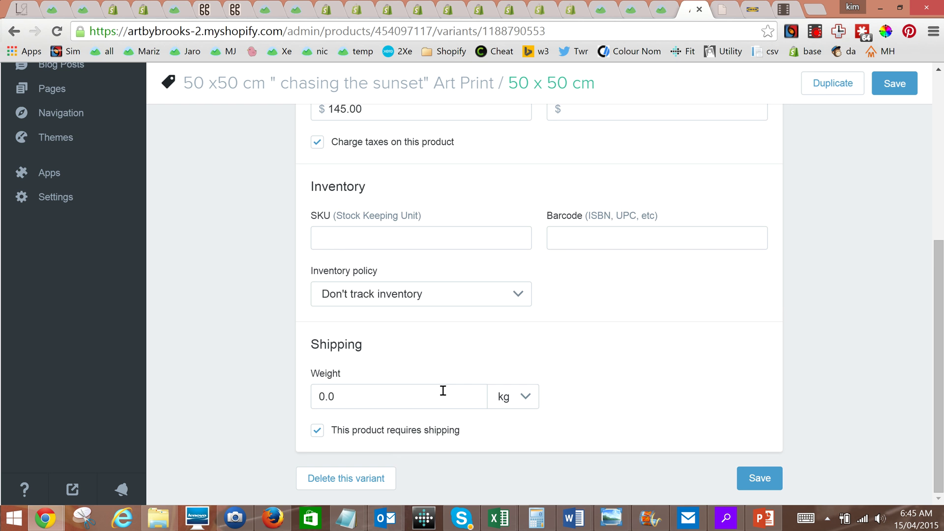
pyautogui.scroll(6, 443, 391)
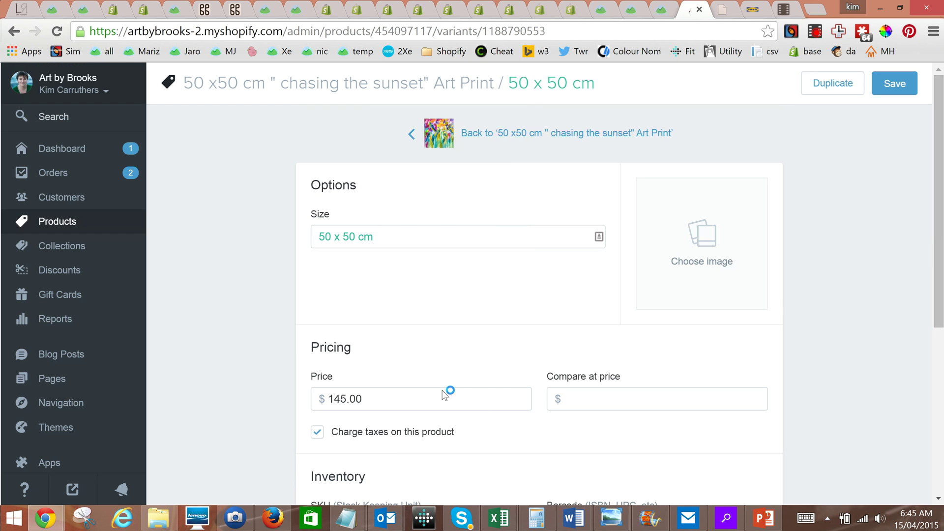
pyautogui.click(513, 143)
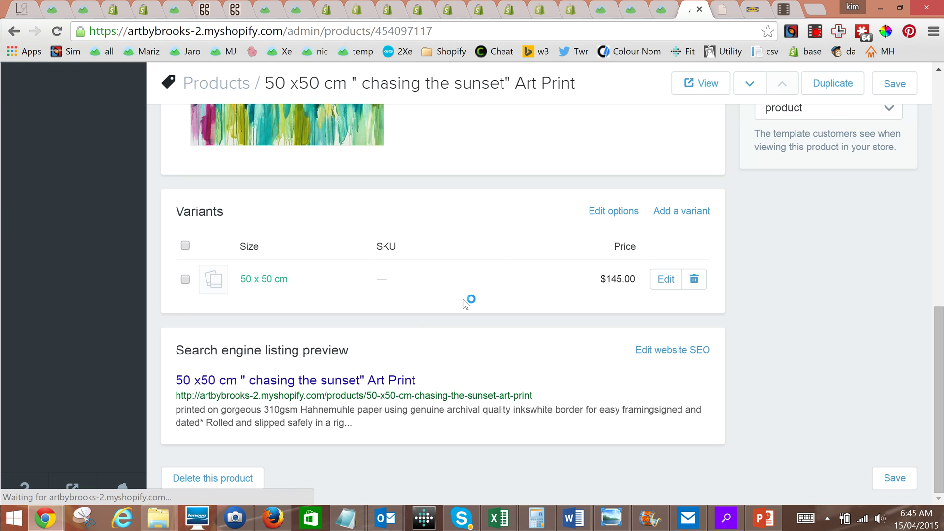
# Step: Duplicate the 50 x 50 cm variant into a new '78 x 78 cm' size copied from the spreadsheet
pyautogui.click(183, 280)
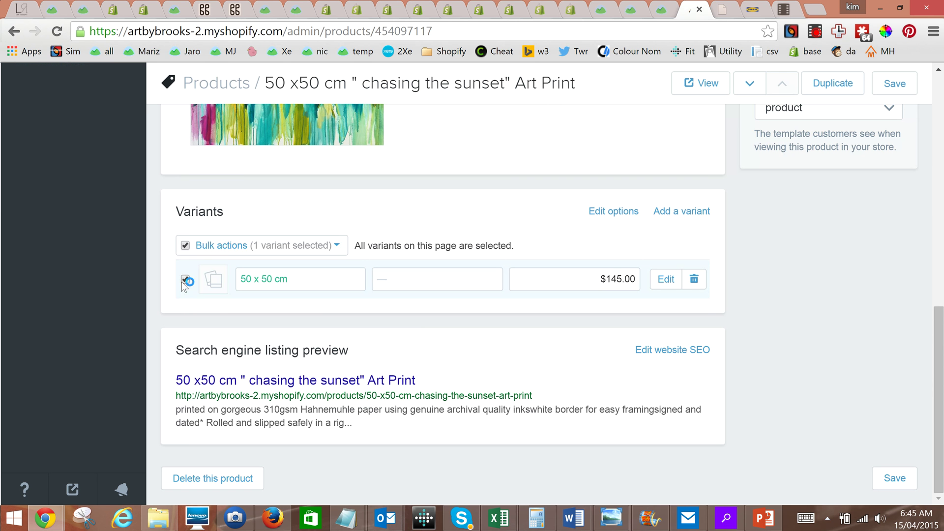
pyautogui.click(216, 247)
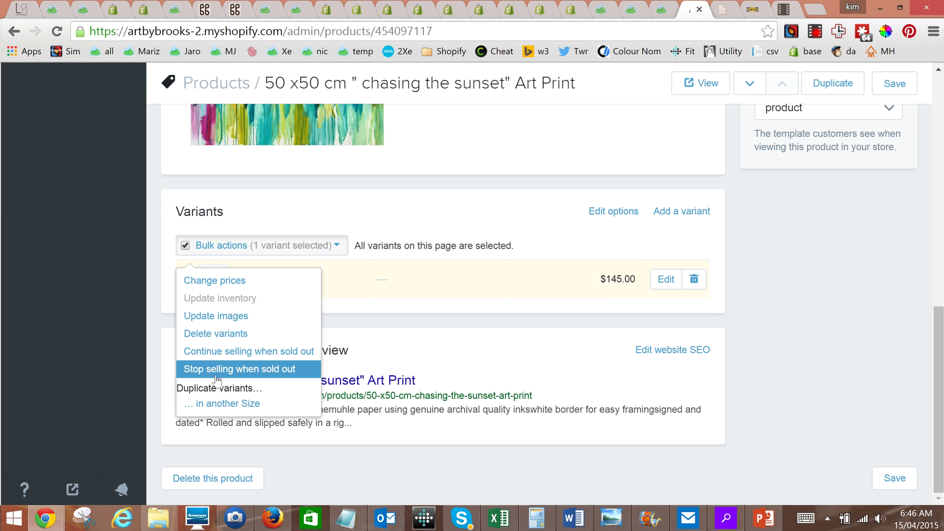
pyautogui.click(214, 412)
pyautogui.write('M')
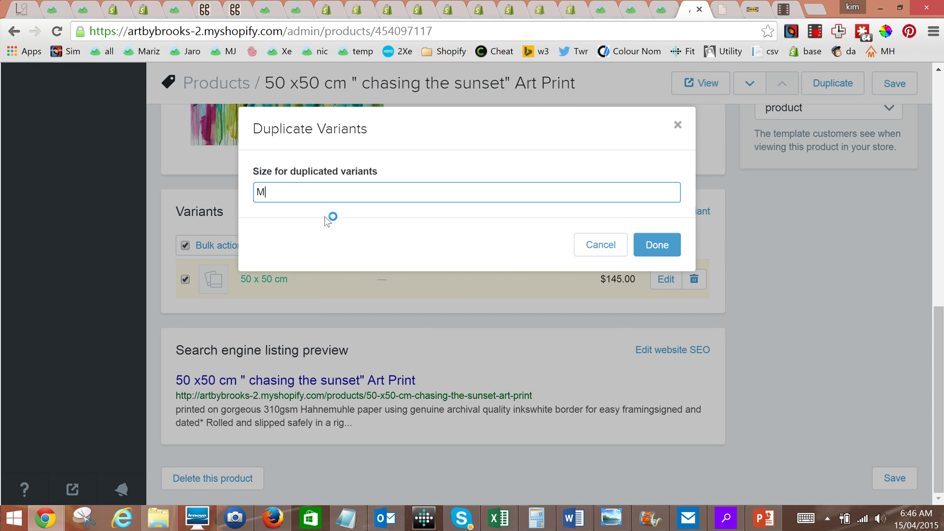
pyautogui.press('BackSpace')
pyautogui.hotkey('alt', 'Tab')
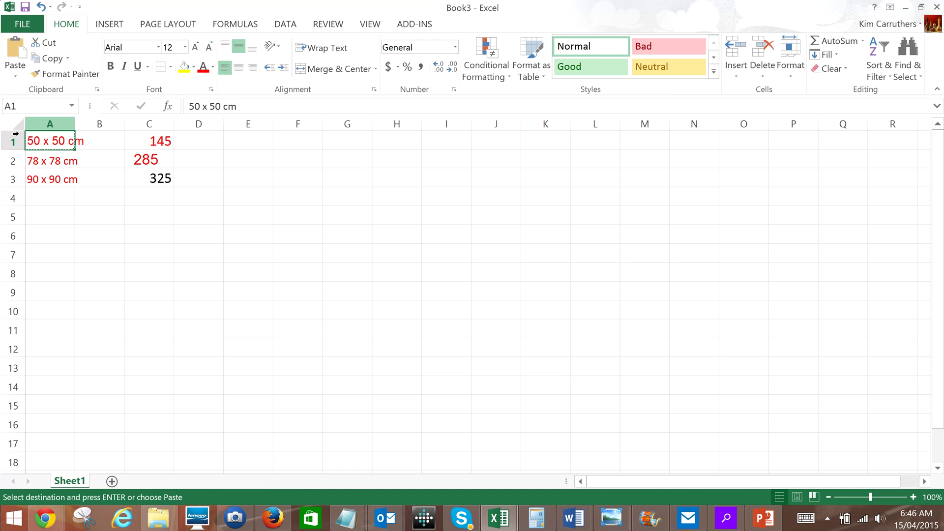
pyautogui.click(57, 159)
pyautogui.hotkey('ctrl', 'c')
pyautogui.hotkey('alt', 'Tab')
pyautogui.hotkey('ctrl', 'v')
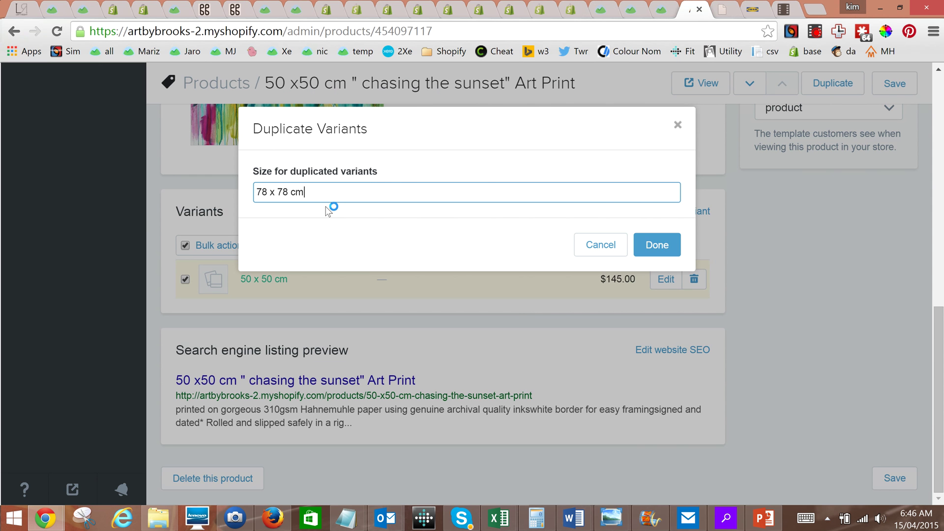
pyautogui.click(660, 246)
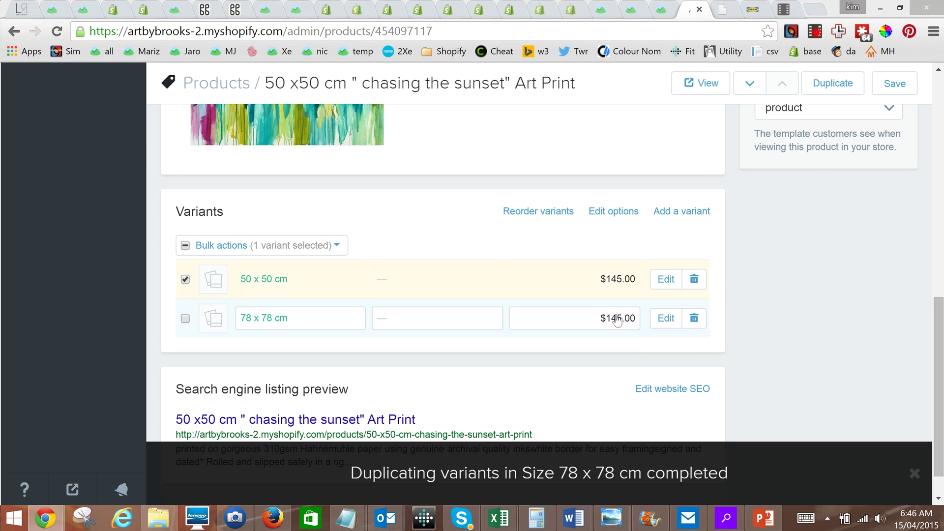
pyautogui.hotkey('alt', 'Tab')
# Step: Set the 78 x 78 cm variant's price to 285, copied from the spreadsheet, and save the product
pyautogui.click(144, 162)
pyautogui.hotkey('ctrl', 'c')
pyautogui.hotkey('alt', 'Tab')
pyautogui.click(621, 321)
pyautogui.doubleClick(604, 320)
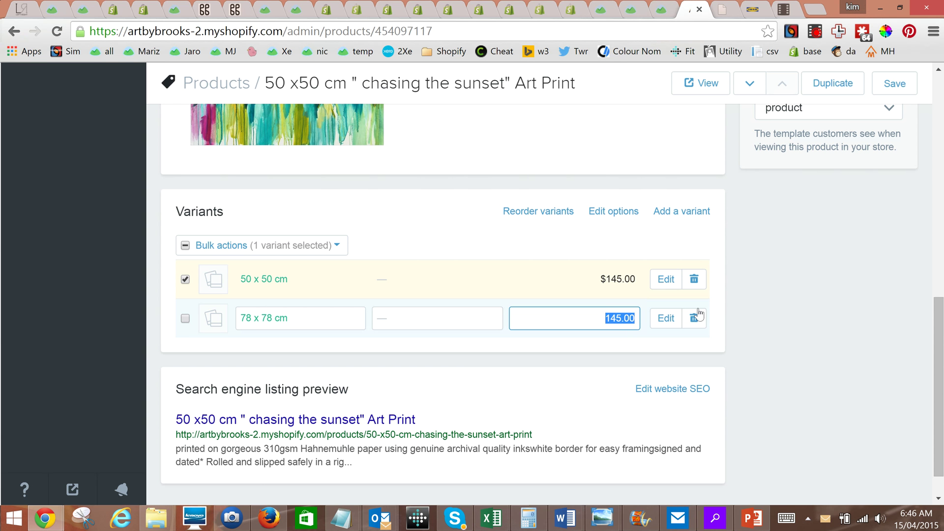
pyautogui.hotkey('ctrl', 'v')
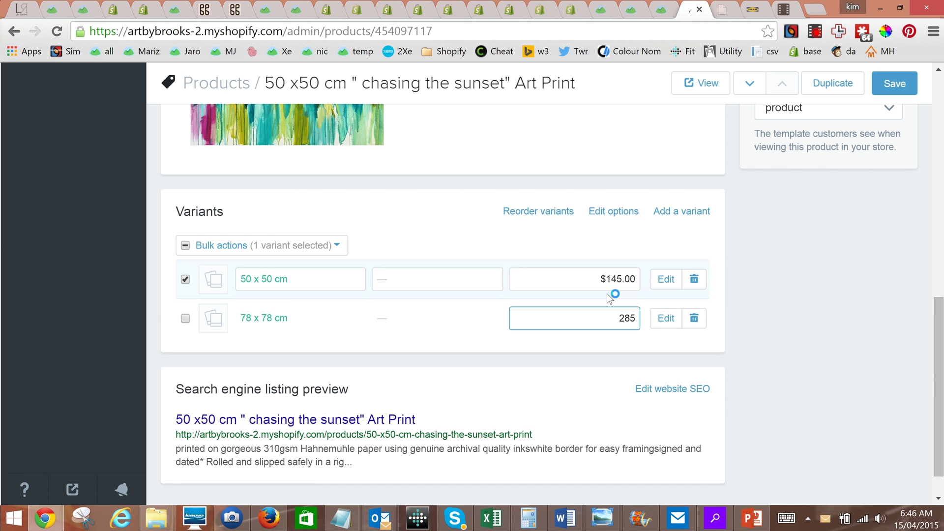
pyautogui.press('Return')
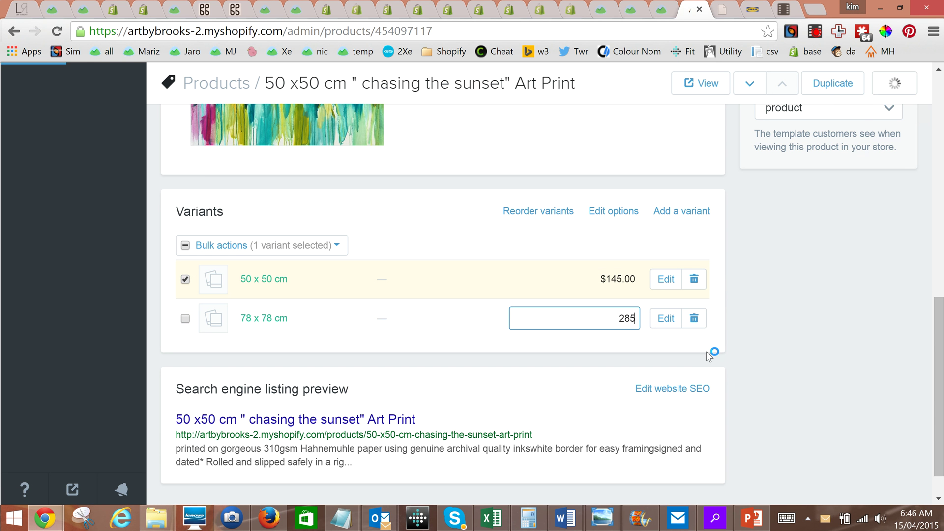
pyautogui.scroll(4, 413, 267)
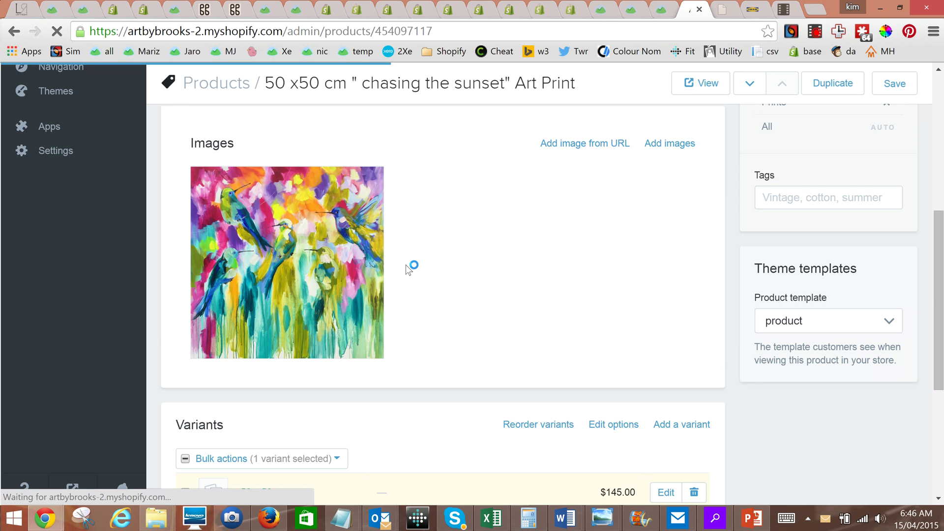
pyautogui.scroll(-5, 362, 252)
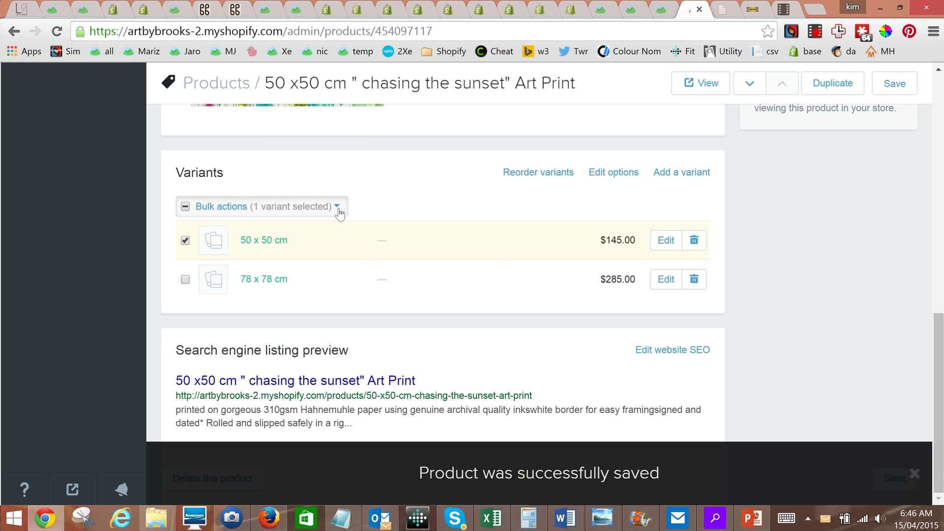
pyautogui.click(337, 207)
# Step: Duplicate the variant into a new '90 x 90 cm' size copied from spreadsheet cell A3
pyautogui.click(227, 366)
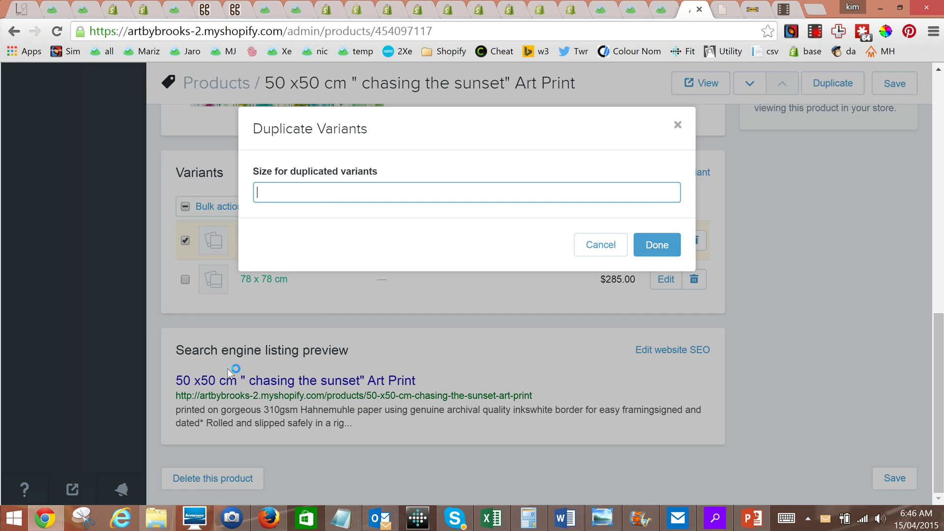
pyautogui.hotkey('alt', 'Tab')
pyautogui.click(53, 178)
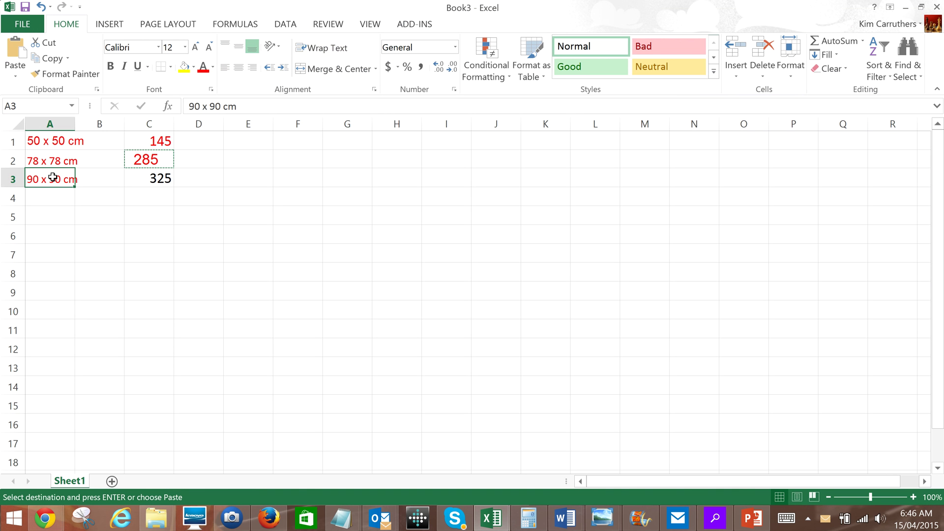
pyautogui.hotkey('ctrl', 'c')
pyautogui.hotkey('alt', 'Tab')
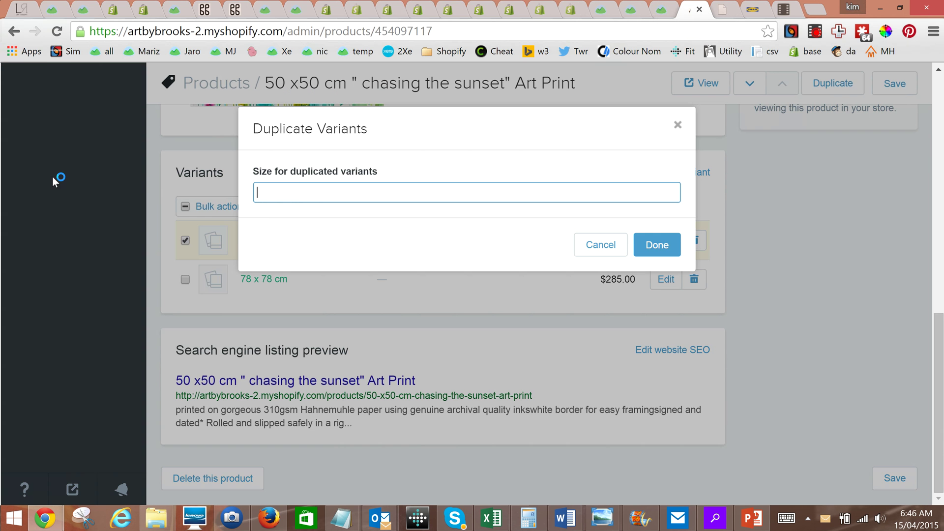
pyautogui.hotkey('ctrl', 'v')
pyautogui.click(665, 246)
# Step: Copy the 325 price from spreadsheet cell C3 for the new variant
pyautogui.hotkey('alt', 'Tab')
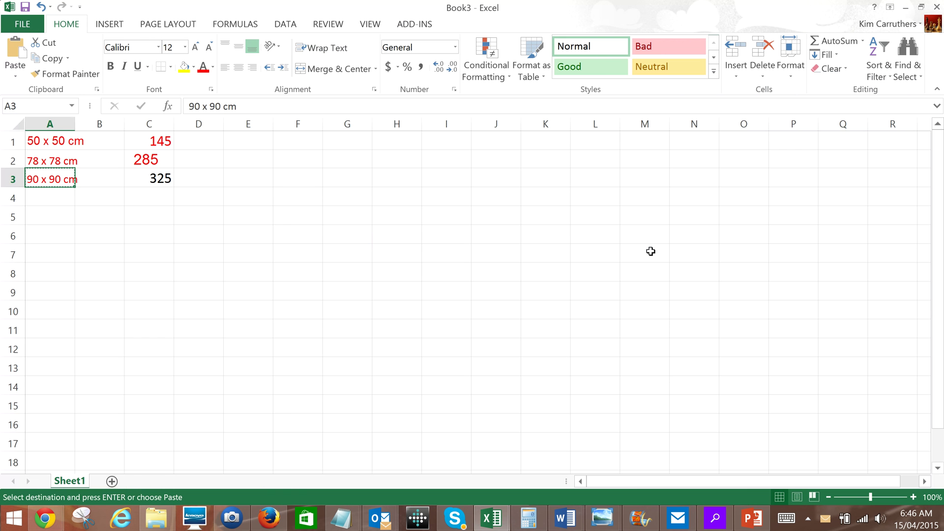
pyautogui.click(161, 178)
pyautogui.hotkey('ctrl', 'c')
pyautogui.hotkey('alt', 'Tab')
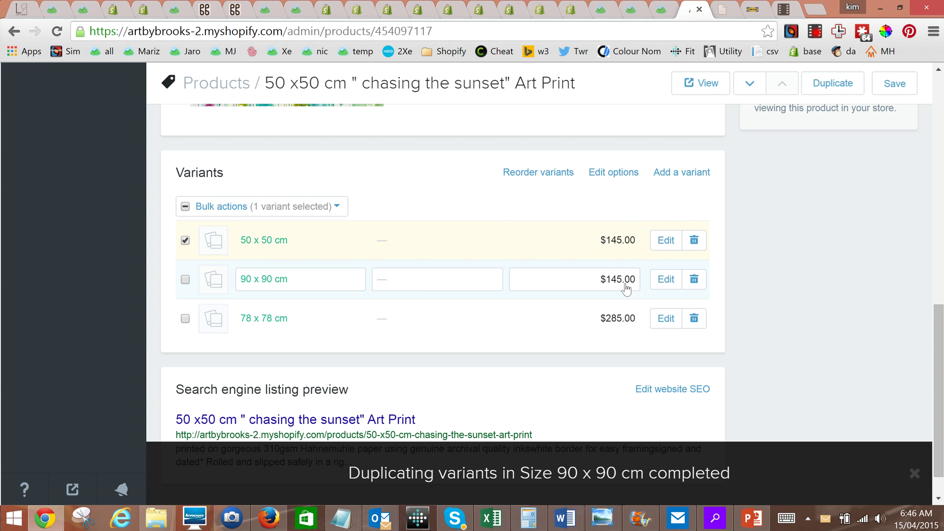
# Step: Replace the 90 x 90 cm variant's 145.00 price with 325 and save
pyautogui.click(610, 317)
pyautogui.click(628, 276)
pyautogui.moveTo(605, 278); pyautogui.dragTo(656, 291)
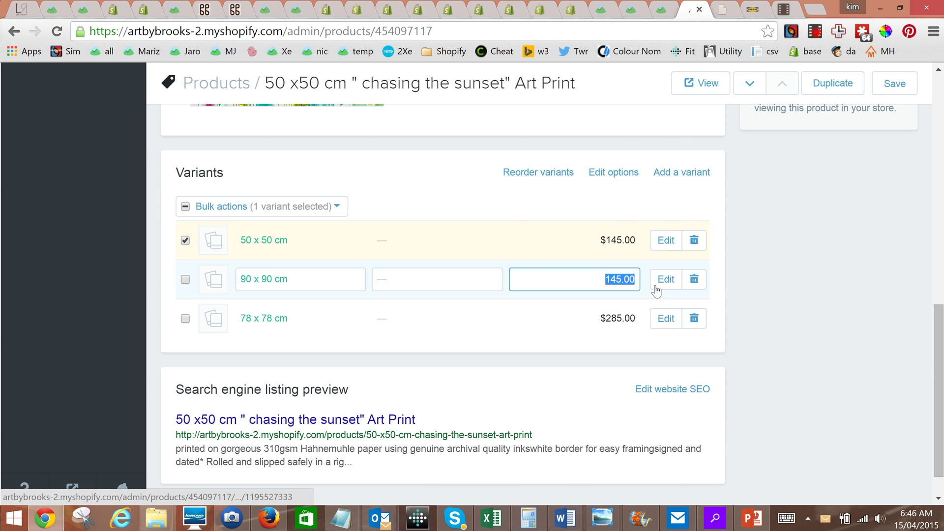
pyautogui.hotkey('ctrl', 'v')
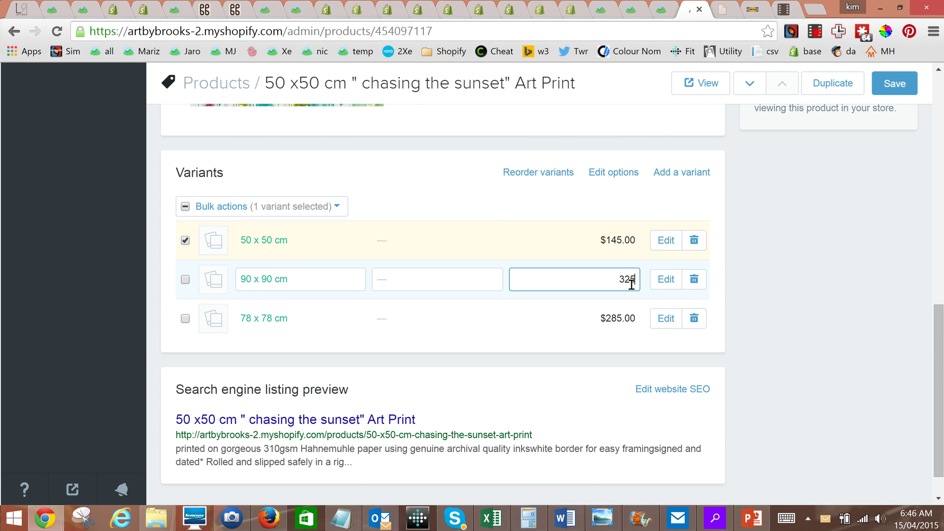
pyautogui.press('Return')
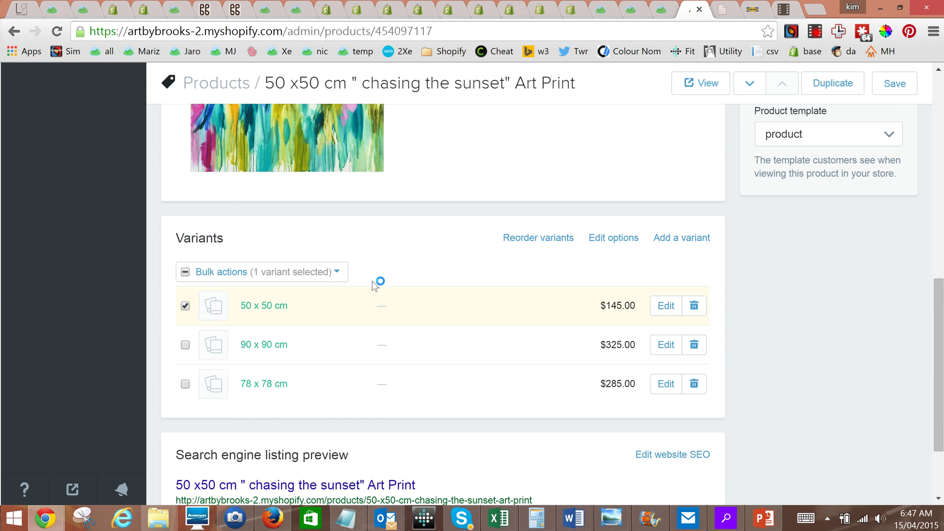
# Step: Select all three size variants and bring up the Reorder variants dialog
pyautogui.click(182, 305)
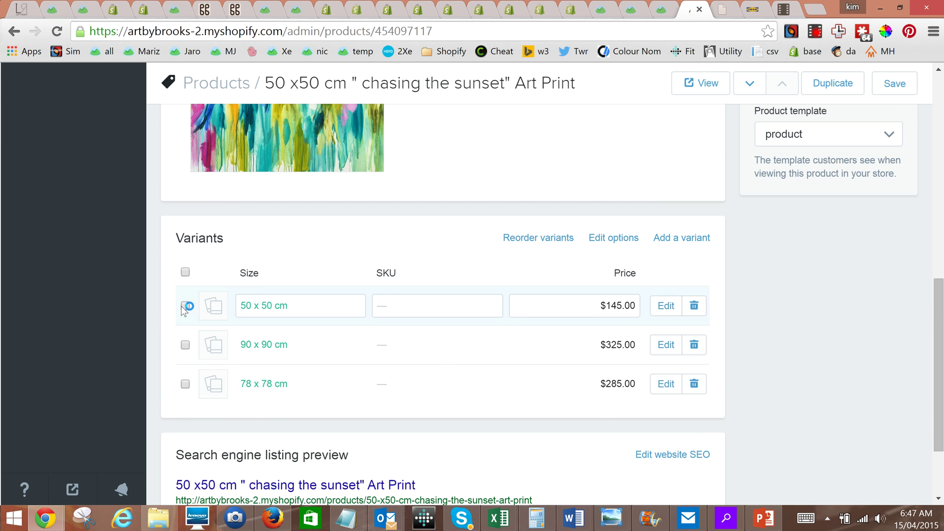
pyautogui.click(185, 272)
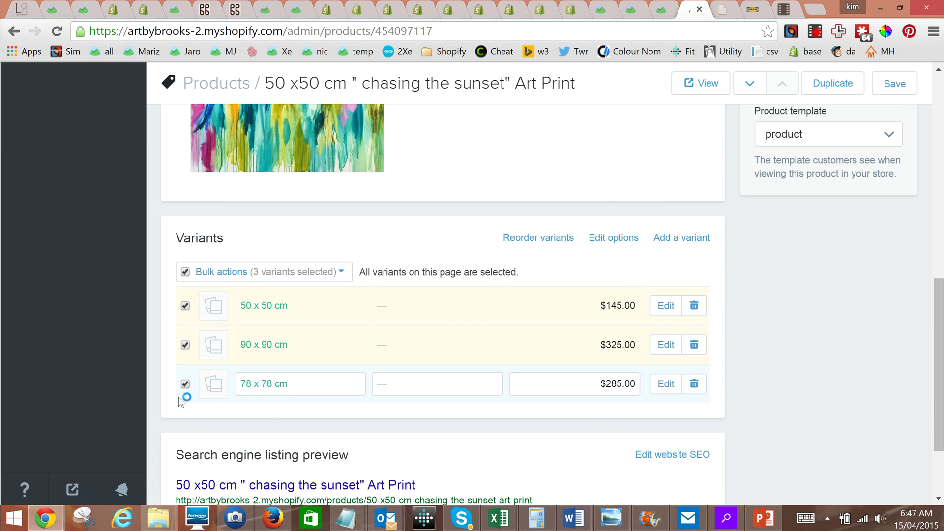
pyautogui.click(346, 273)
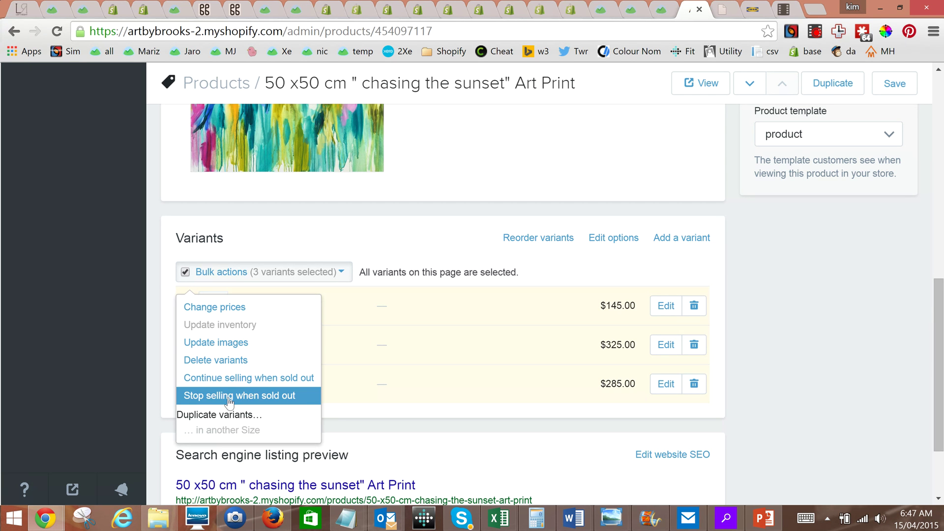
pyautogui.click(343, 424)
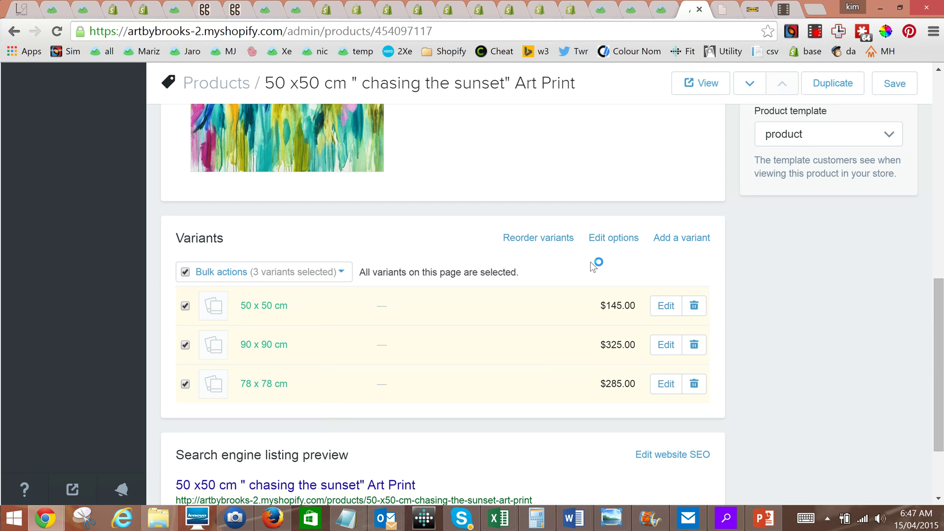
pyautogui.click(559, 243)
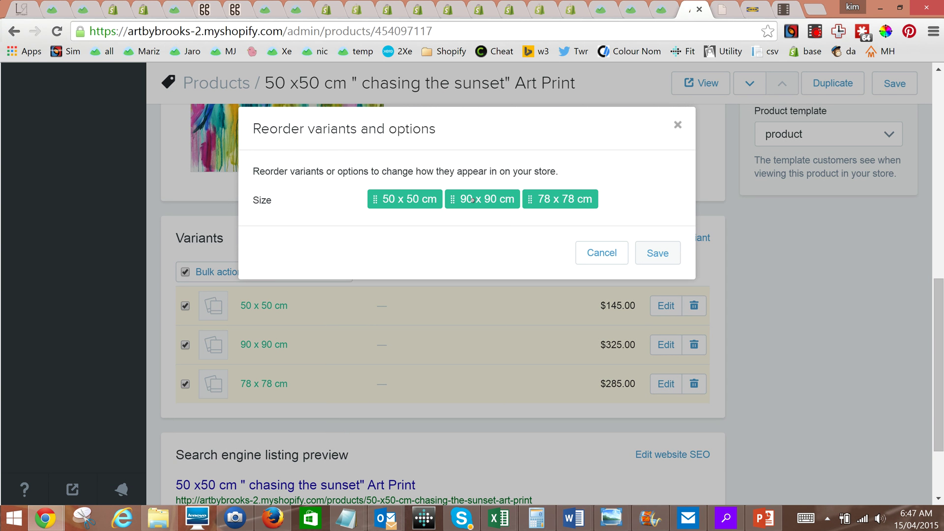
# Step: Move 90 x 90 cm after 78 x 78 cm in the reorder dialog and save the order
pyautogui.moveTo(472, 199); pyautogui.dragTo(553, 200)
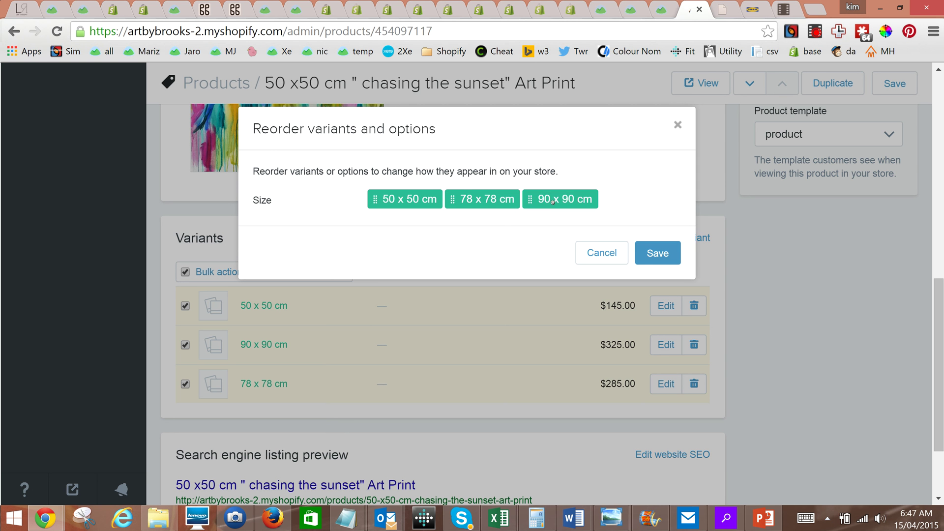
pyautogui.click(654, 263)
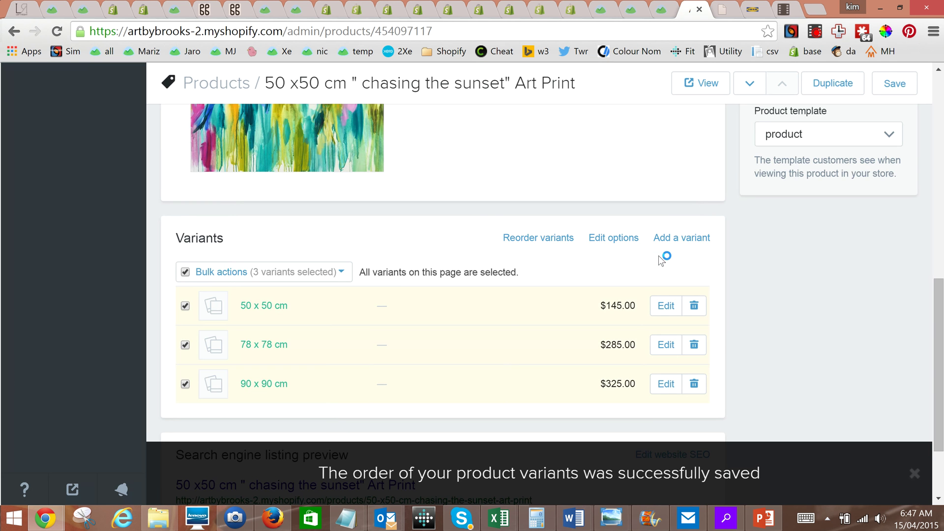
pyautogui.scroll(-2, 757, 290)
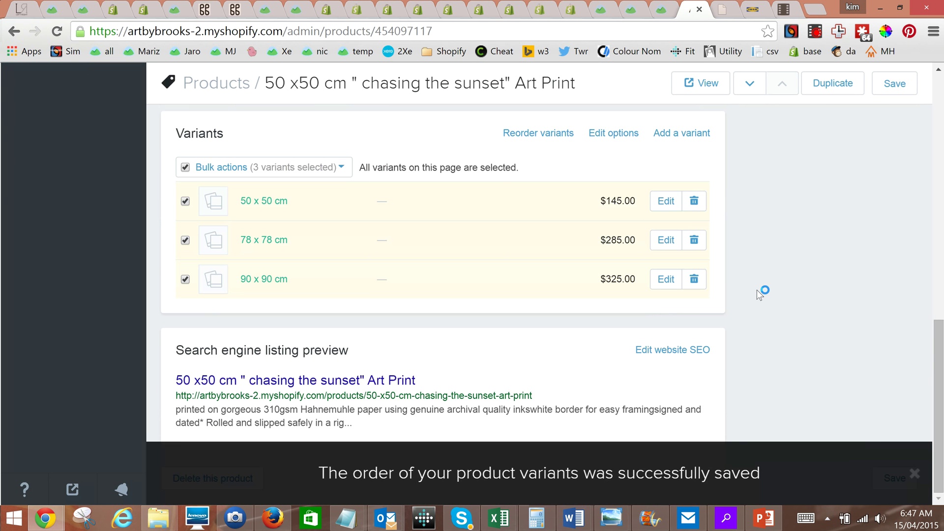
# Step: Save the product changes and open the product's live storefront page
pyautogui.scroll(10, 759, 290)
pyautogui.click(895, 85)
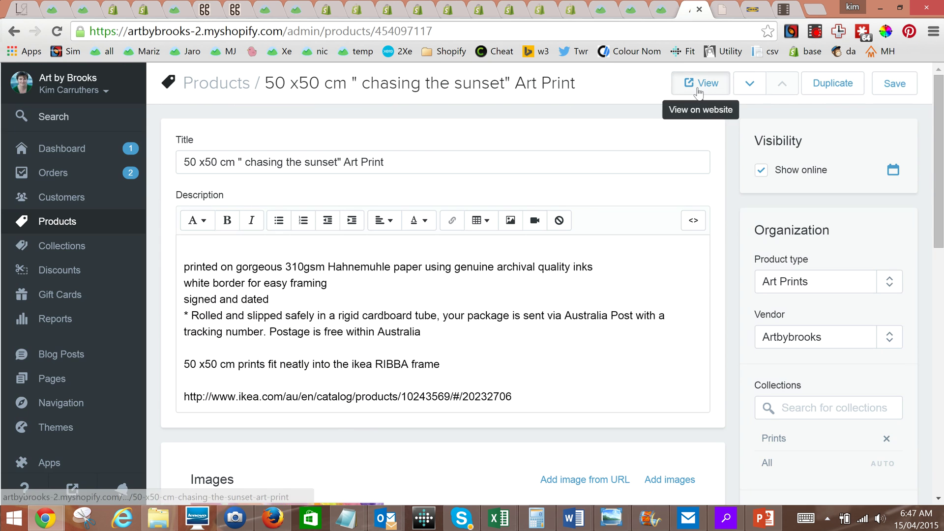
pyautogui.click(700, 89)
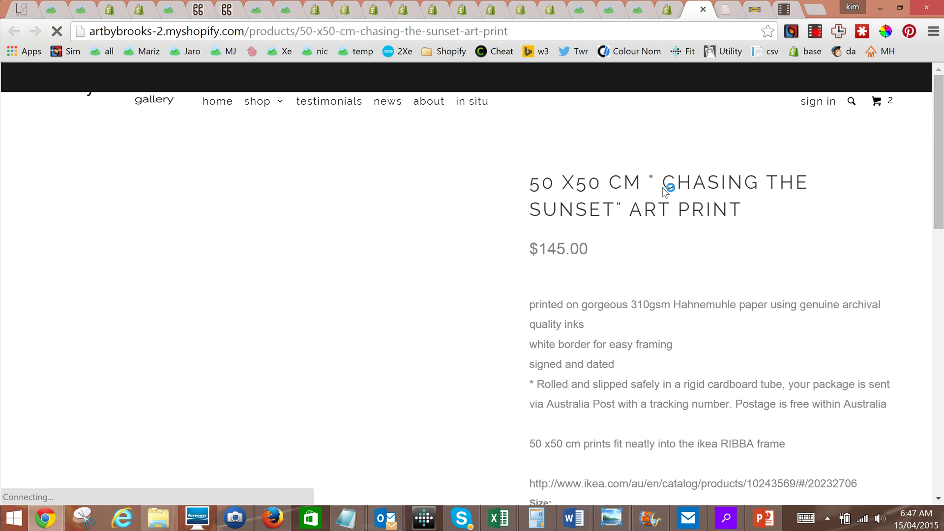
# Step: On the storefront, check the 78 x 78 and 90 x 90 cm sizes, confirming 90 x 90 cm at $325.00
pyautogui.scroll(-6, 678, 208)
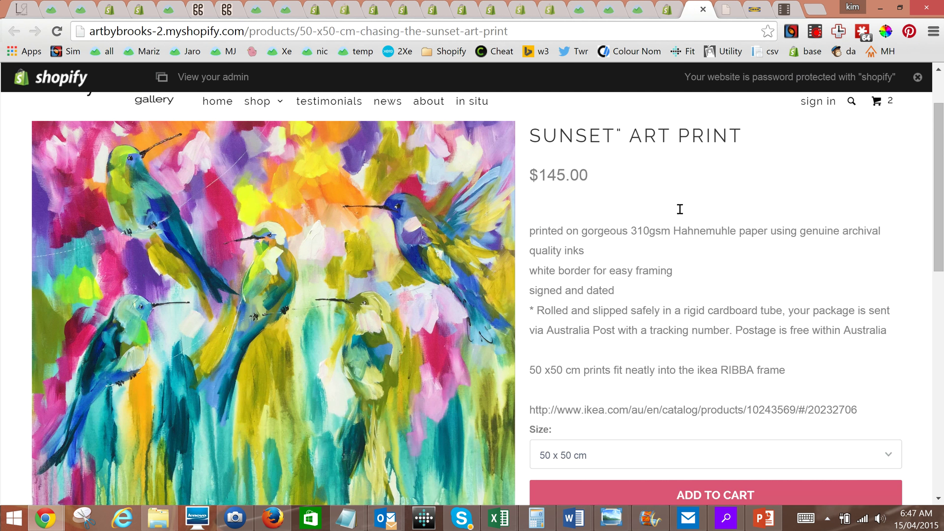
pyautogui.click(685, 234)
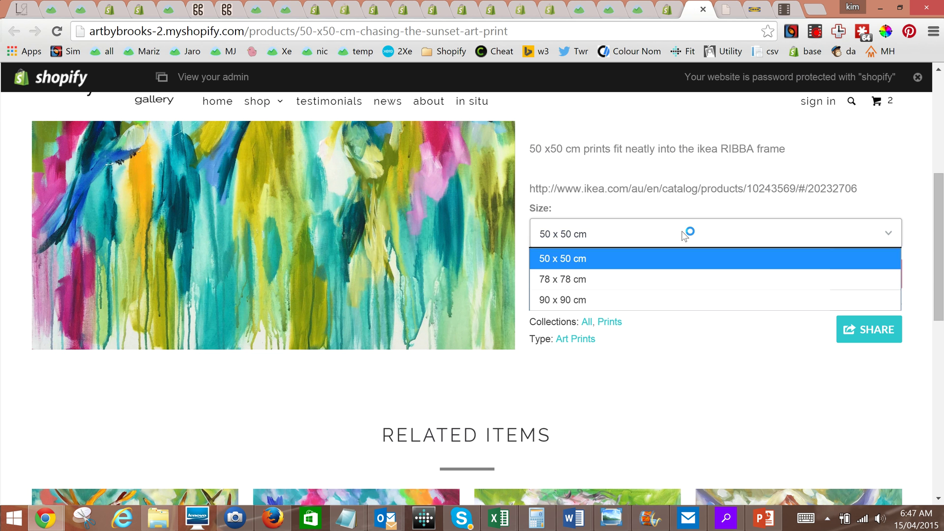
pyautogui.click(673, 277)
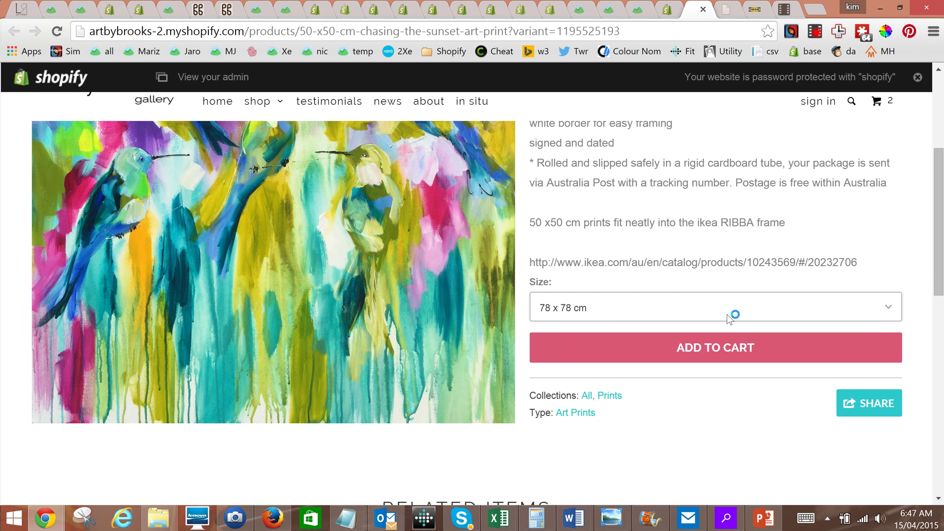
pyautogui.click(726, 314)
pyautogui.click(715, 369)
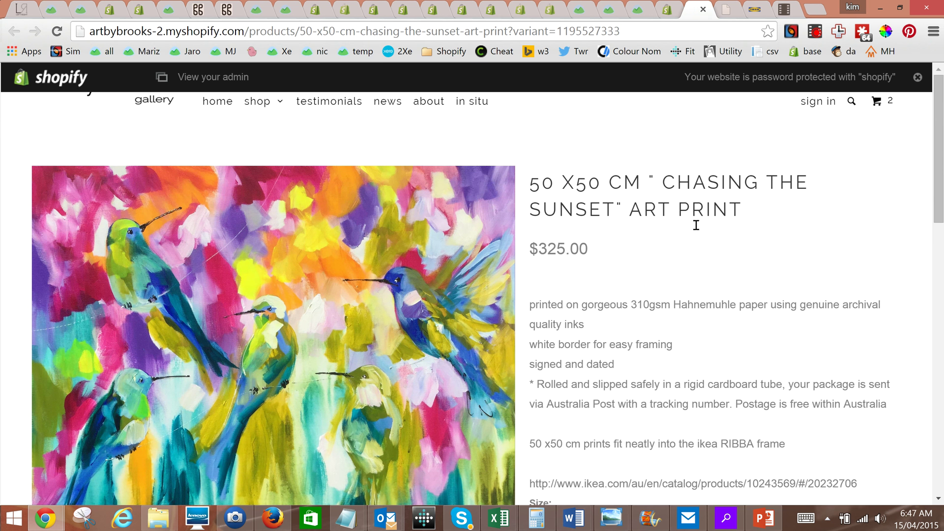
pyautogui.moveTo(536, 185); pyautogui.dragTo(667, 182)
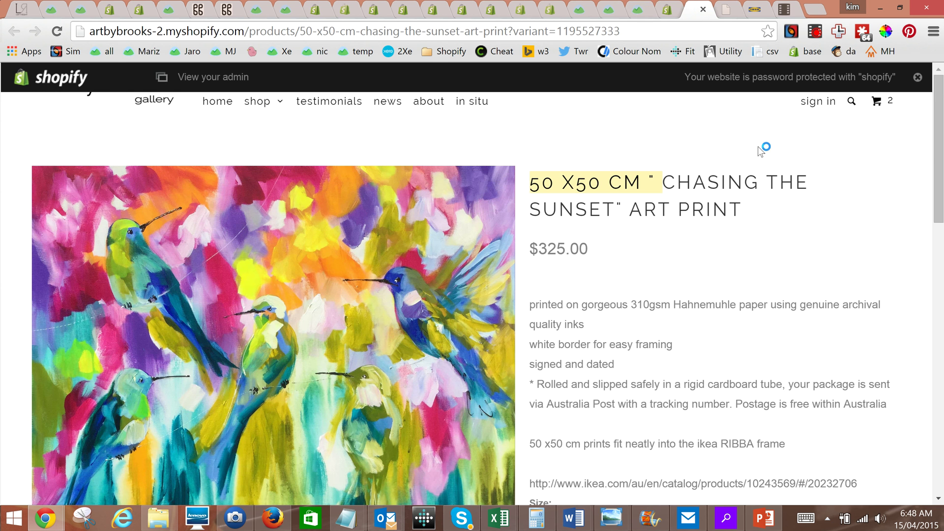
pyautogui.click(659, 13)
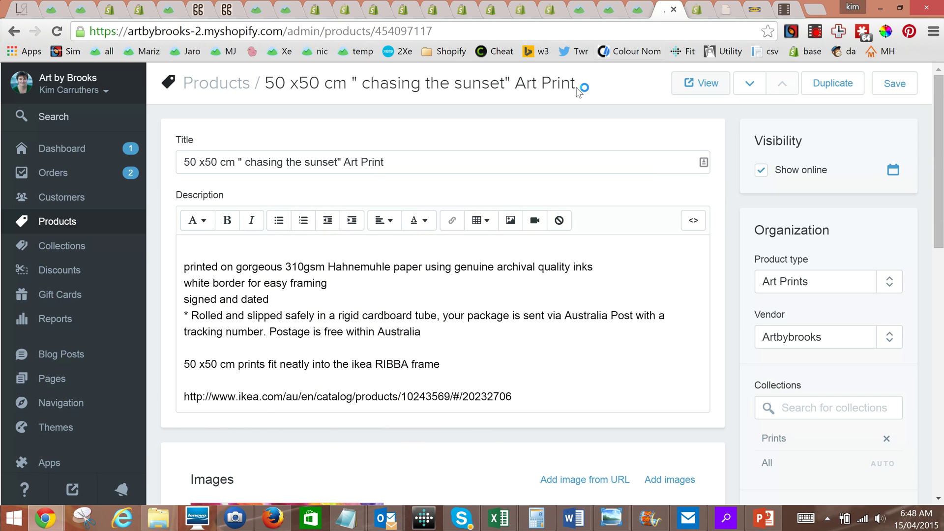
# Step: Remove the size prefix and stray quote so the title reads 'Chasing the sunset - Art Print'
pyautogui.moveTo(249, 162); pyautogui.dragTo(110, 168)
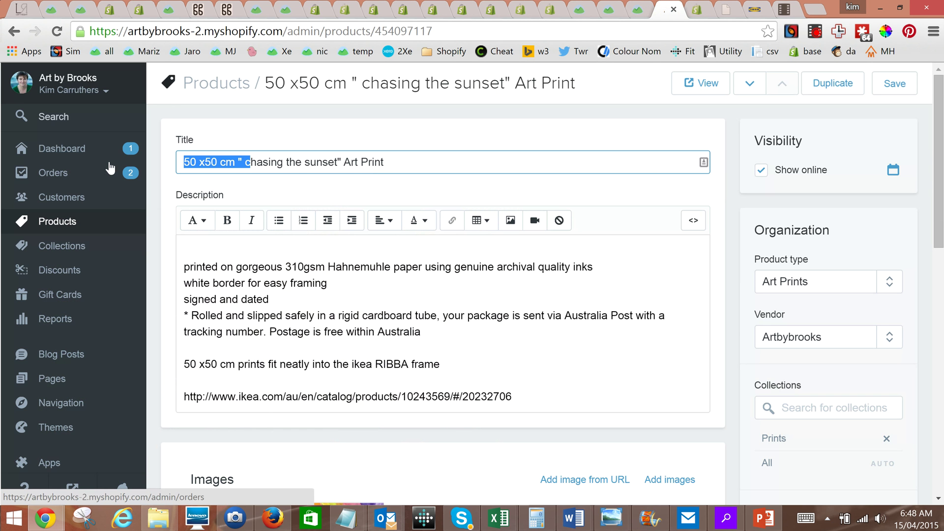
pyautogui.write('C')
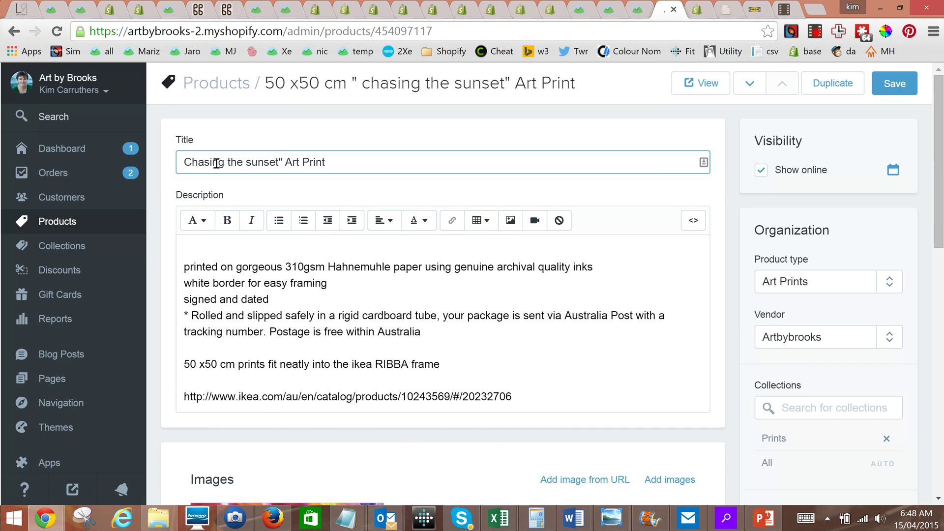
pyautogui.click(282, 162)
pyautogui.press('BackSpace')
pyautogui.press('BackSpace')
pyautogui.write('-')
# Step: Save the renamed product and view it on the live storefront
pyautogui.click(903, 87)
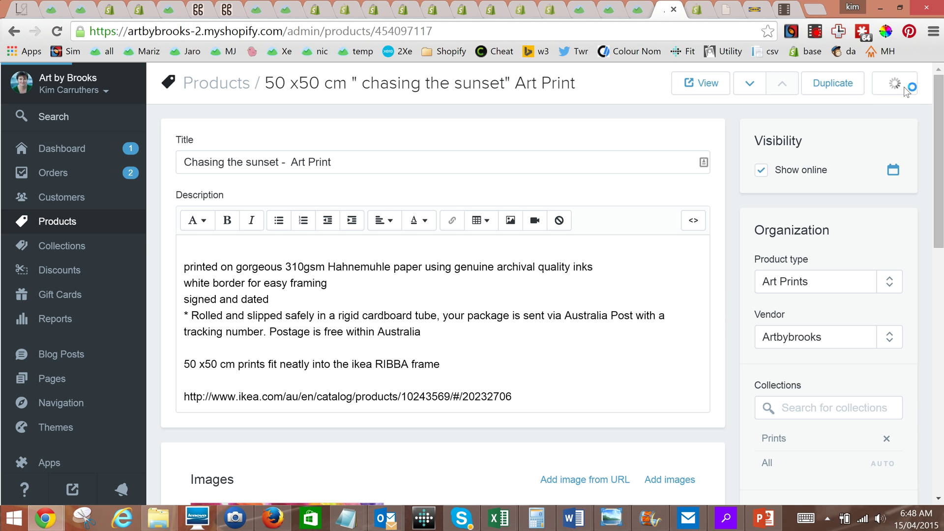
pyautogui.click(581, 246)
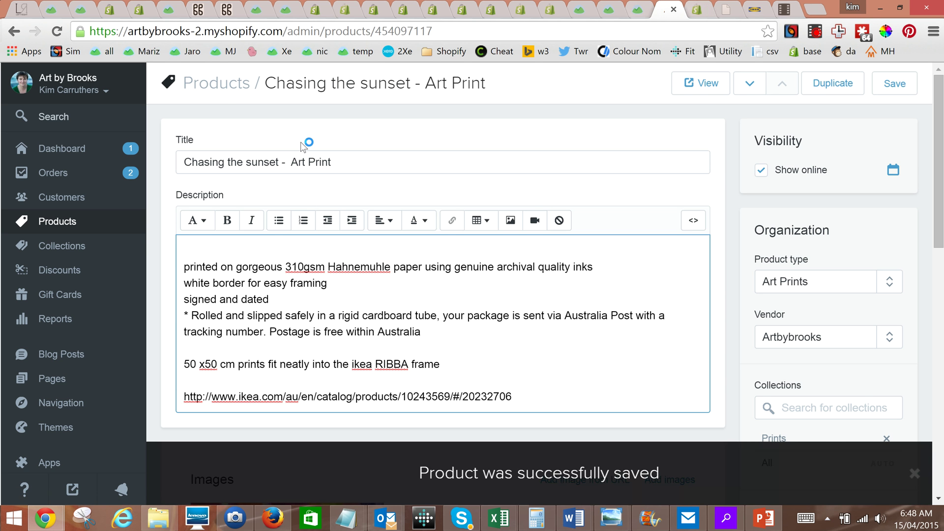
pyautogui.click(710, 89)
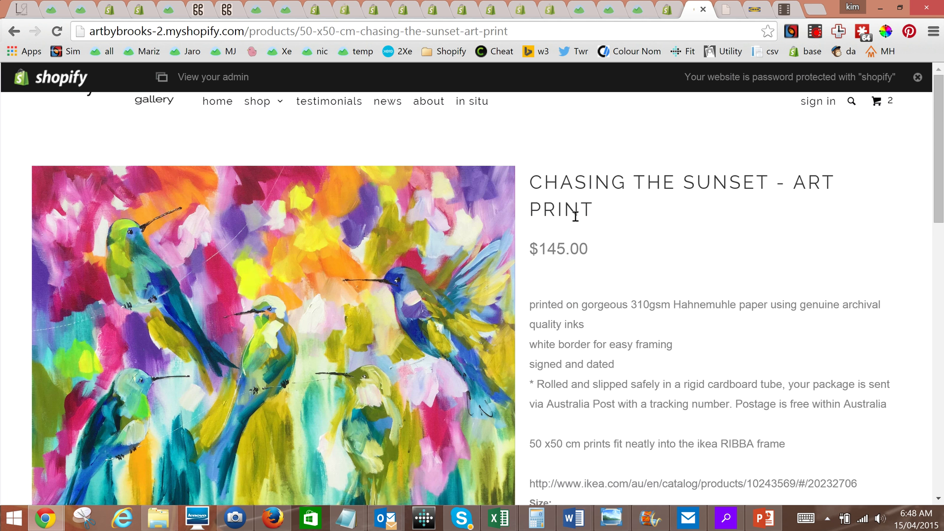
# Step: Back in the admin editor, select the Art Prints product type and review the $145, $285, $325 variants
pyautogui.click(661, 11)
pyautogui.click(852, 280)
pyautogui.click(852, 281)
pyautogui.tripleClick(807, 283)
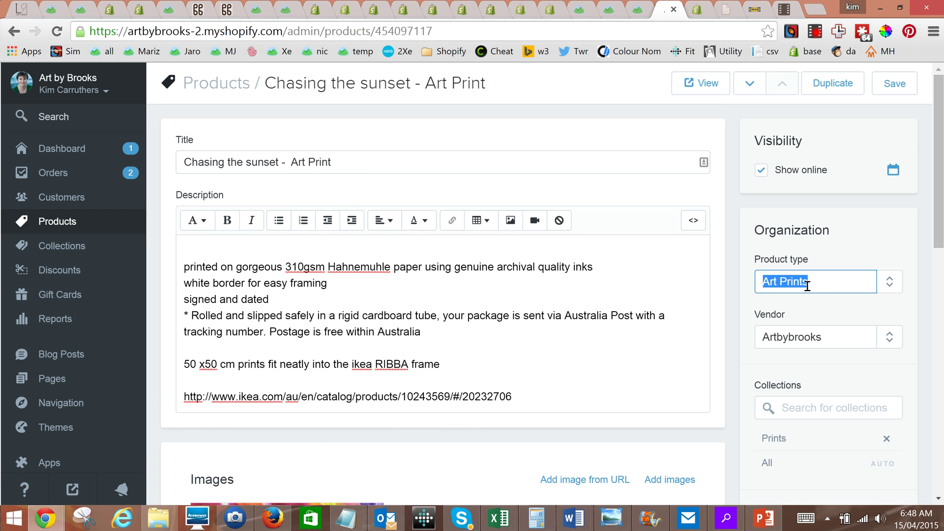
pyautogui.click(598, 295)
pyautogui.scroll(-4, 596, 296)
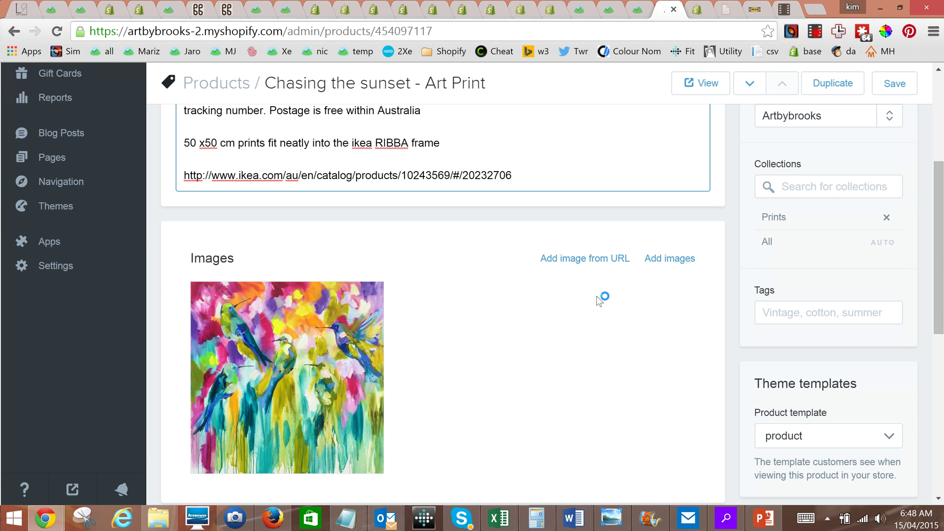
pyautogui.scroll(-4, 508, 267)
pyautogui.scroll(-4, 507, 270)
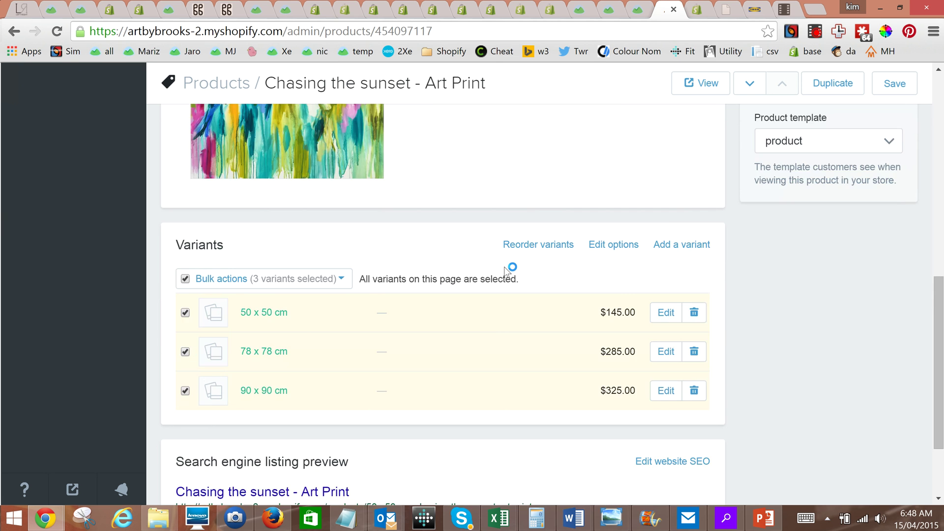